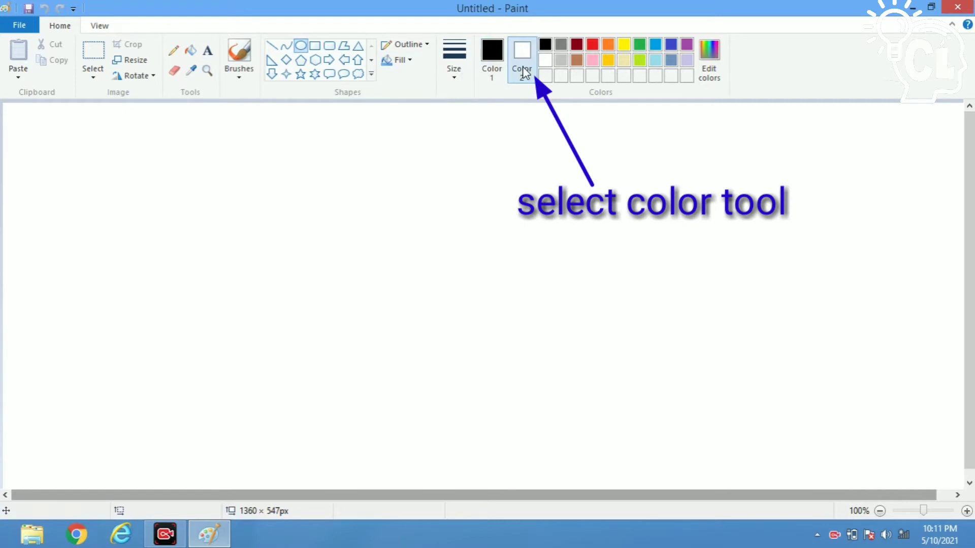
- Draw a solid red circle about 539 × 513 px and centre it on the canvas
{"action": "left_click", "coordinate": [593, 47]}
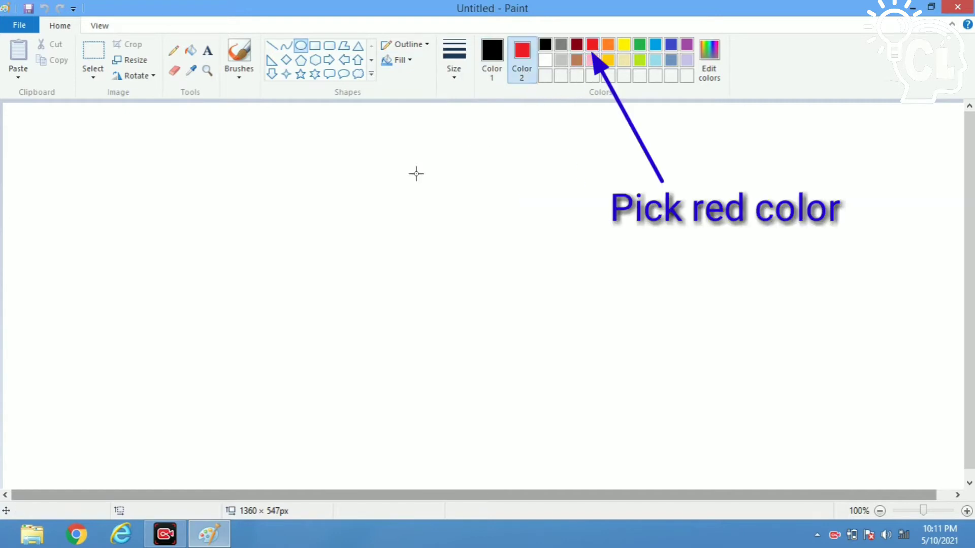
{"action": "mouse_move", "coordinate": [316, 119]}
{"action": "left_mouse_down"}
{"action": "mouse_move", "coordinate": [353, 111]}
{"action": "mouse_move", "coordinate": [549, 187]}
{"action": "mouse_move", "coordinate": [660, 354]}
{"action": "mouse_move", "coordinate": [678, 442]}
{"action": "mouse_move", "coordinate": [665, 488]}
{"action": "mouse_move", "coordinate": [698, 483]}
{"action": "left_mouse_up"}
{"action": "left_click_drag", "start_coordinate": [616, 357], "coordinate": [580, 357]}
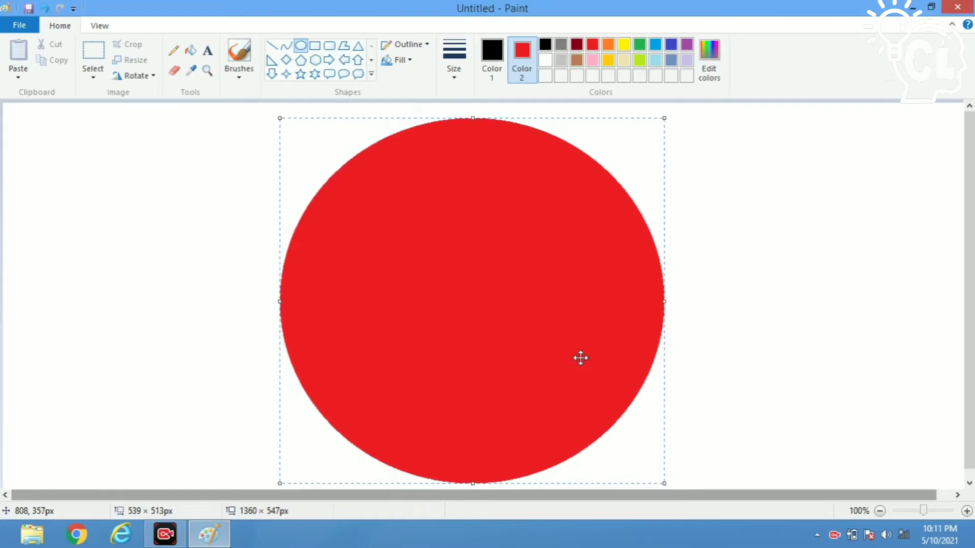
{"action": "left_click", "coordinate": [189, 258]}
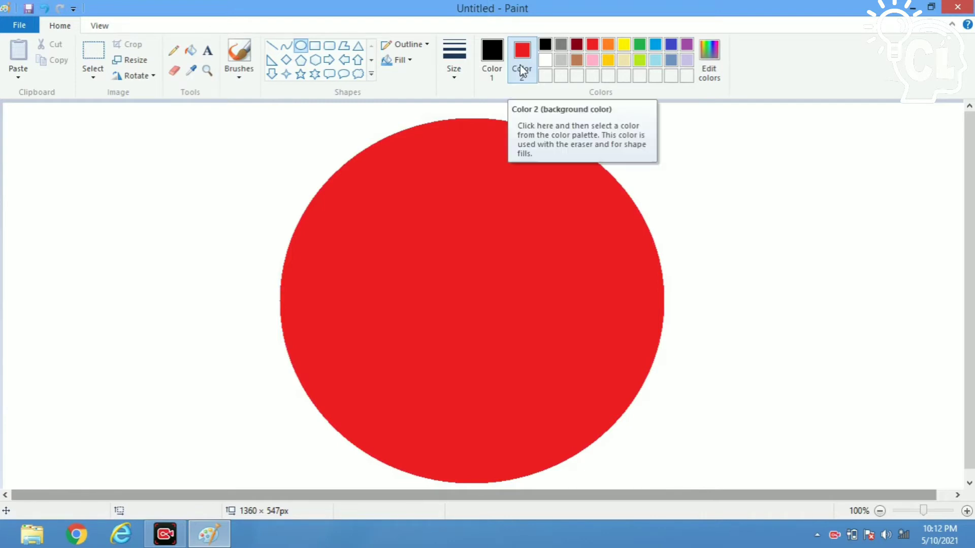
- Draw a white oval centred inside the red circle, sized to about 475 × 447 px to leave an even red ring
{"action": "left_click", "coordinate": [546, 61]}
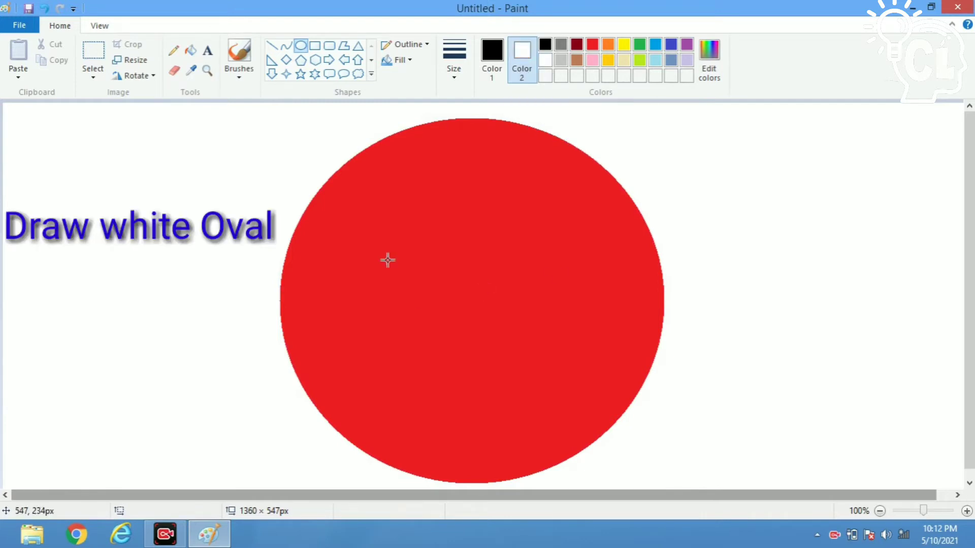
{"action": "left_click_drag", "start_coordinate": [368, 174], "coordinate": [687, 459]}
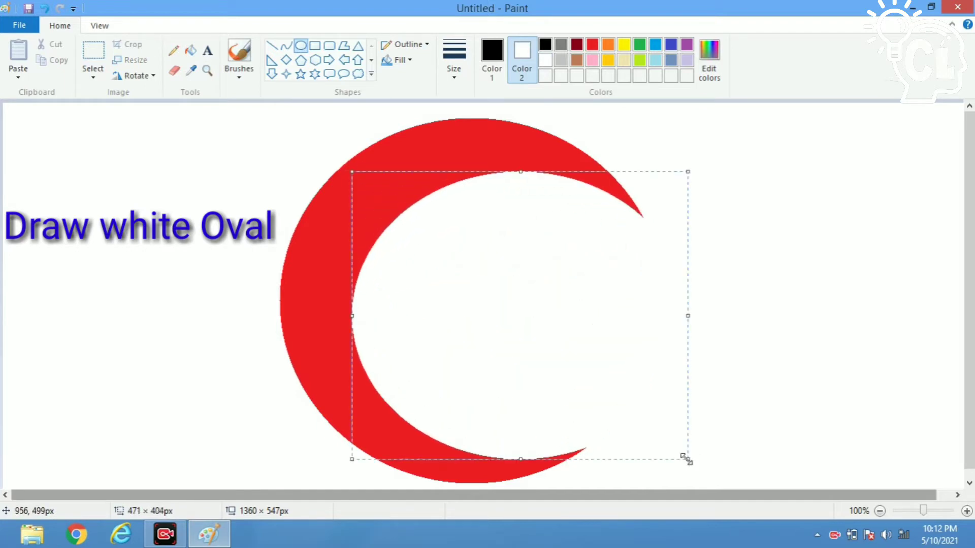
{"action": "left_click_drag", "start_coordinate": [454, 344], "coordinate": [409, 319]}
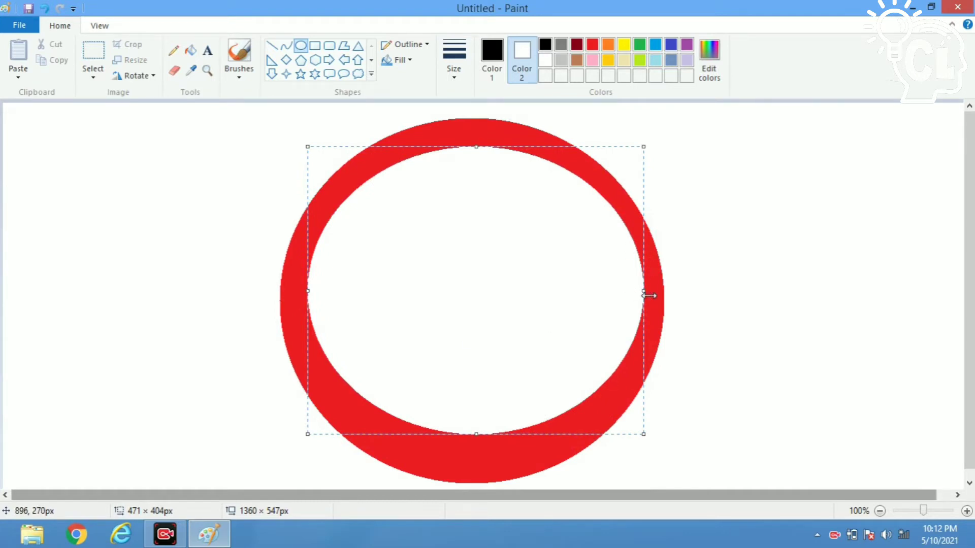
{"action": "left_click_drag", "start_coordinate": [642, 296], "coordinate": [634, 295]}
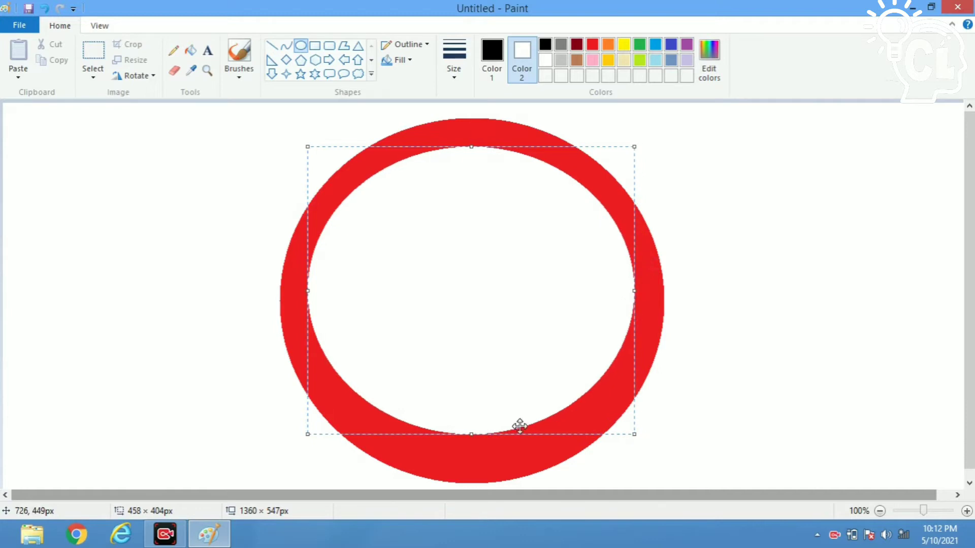
{"action": "left_click_drag", "start_coordinate": [470, 434], "coordinate": [467, 457]}
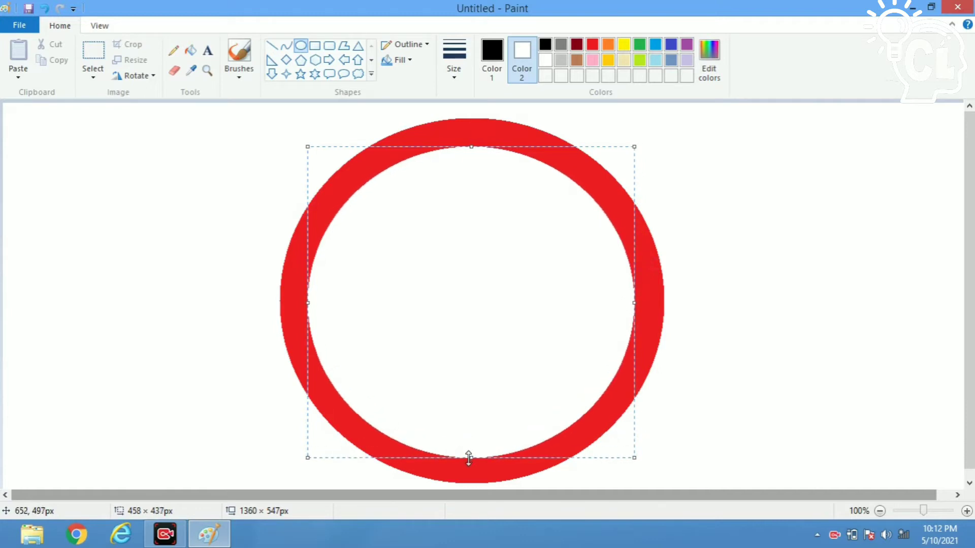
{"action": "left_click_drag", "start_coordinate": [454, 409], "coordinate": [453, 407]}
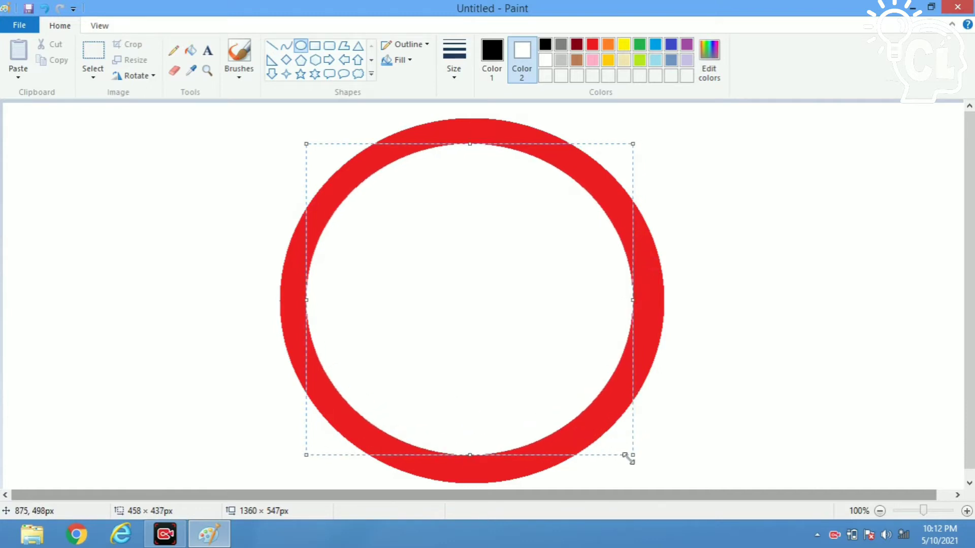
{"action": "left_click_drag", "start_coordinate": [631, 459], "coordinate": [607, 453]}
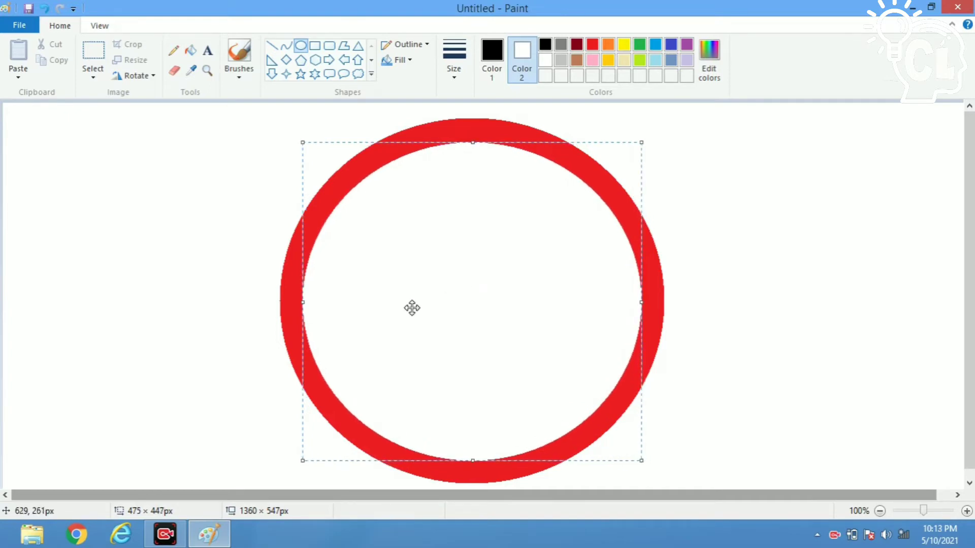
{"action": "left_click", "coordinate": [150, 199]}
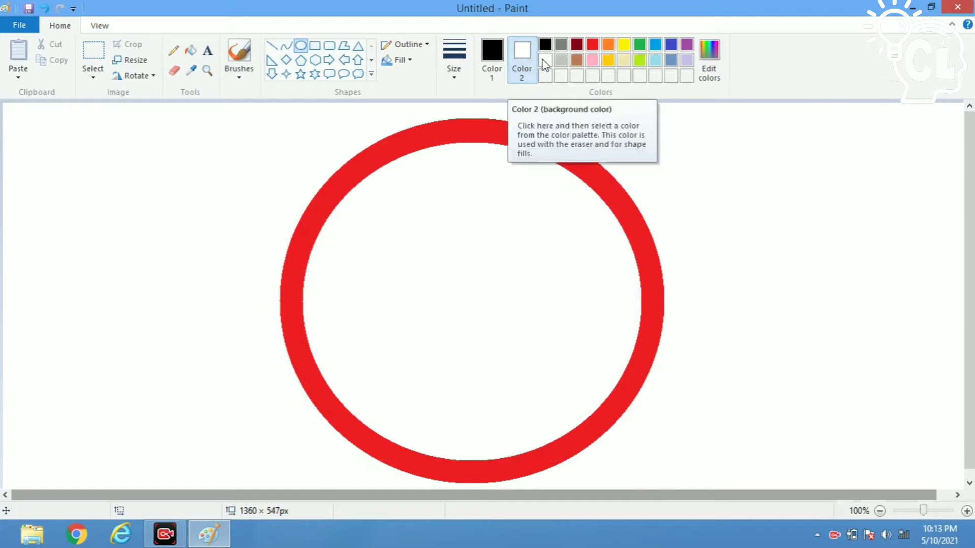
- Draw a red oval inside the white one and resize it to about 422 × 396 px
{"action": "left_click", "coordinate": [516, 55]}
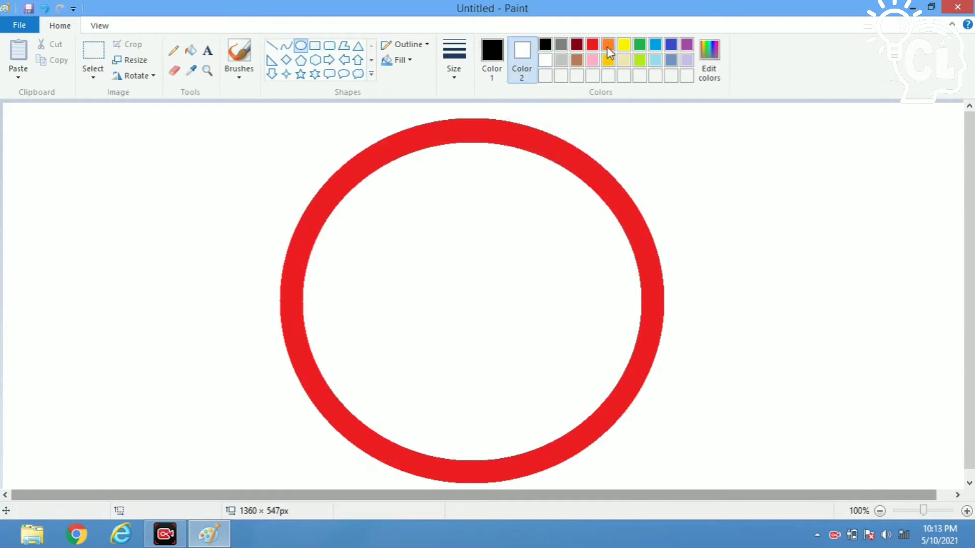
{"action": "left_click", "coordinate": [593, 45]}
{"action": "mouse_move", "coordinate": [349, 206]}
{"action": "left_mouse_down"}
{"action": "mouse_move", "coordinate": [490, 264]}
{"action": "mouse_move", "coordinate": [661, 472]}
{"action": "left_mouse_up"}
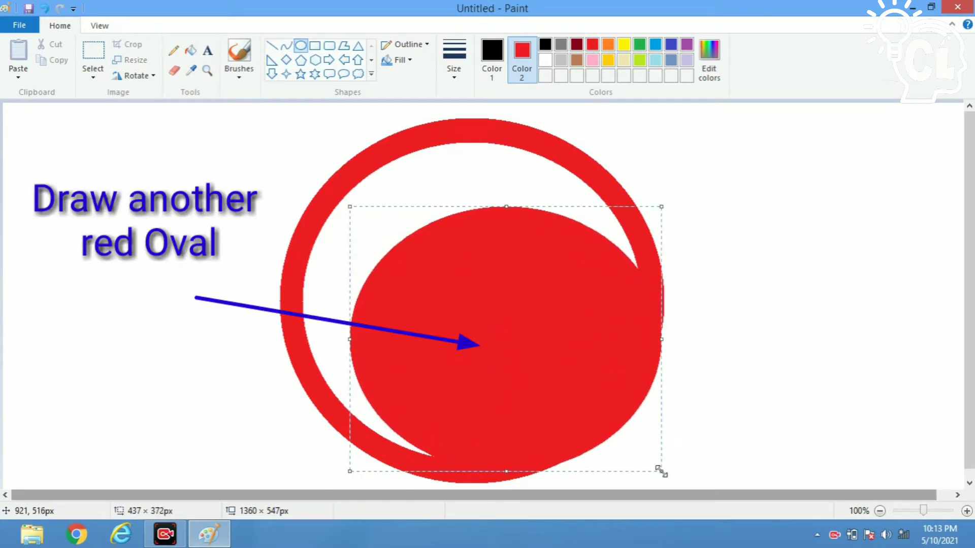
{"action": "left_click_drag", "start_coordinate": [460, 330], "coordinate": [431, 287]}
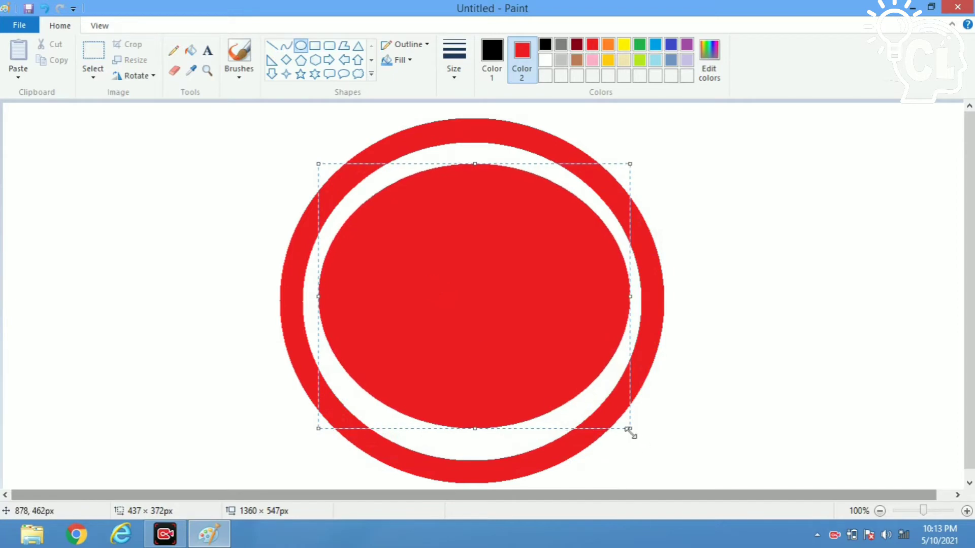
{"action": "left_click_drag", "start_coordinate": [629, 429], "coordinate": [627, 445]}
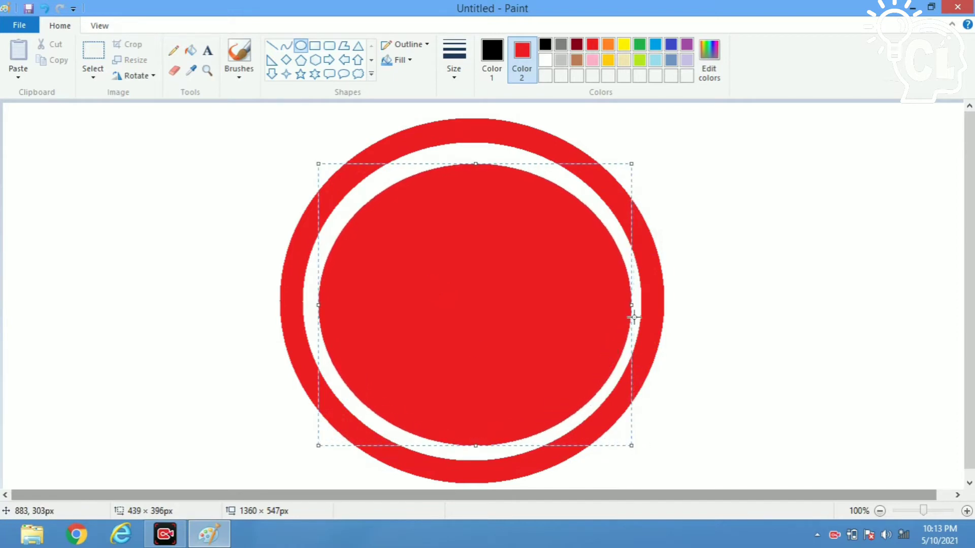
{"action": "left_click_drag", "start_coordinate": [633, 307], "coordinate": [621, 307]}
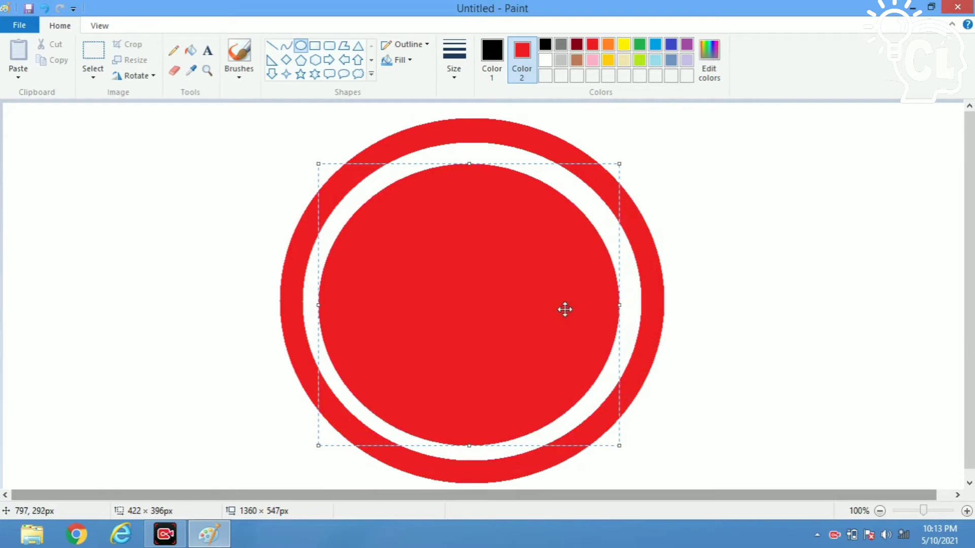
- Nudge the inner red oval slightly right and up to centre it within the white area
{"action": "key", "text": "Right"}
{"action": "key", "text": "Right"}
{"action": "key", "text": "Up"}
{"action": "key", "text": "Up"}
{"action": "key", "text": "Up"}
{"action": "key", "text": "Up"}
{"action": "key", "text": "Up"}
{"action": "key", "text": "Up"}
{"action": "key", "text": "Up"}
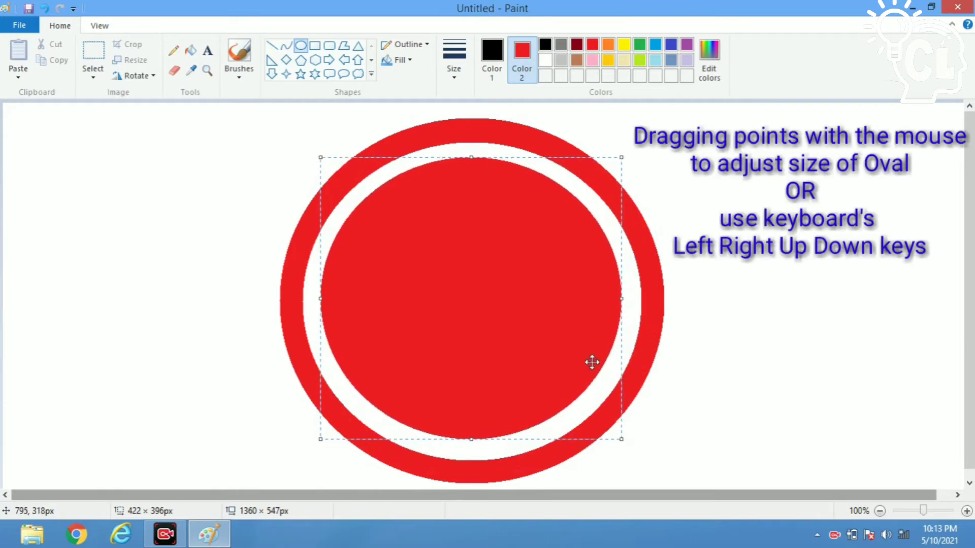
- Enlarge the inner red oval to about 429 × 398 px and fine-tune its position so the white ring is even
{"action": "left_click_drag", "start_coordinate": [622, 439], "coordinate": [626, 440]}
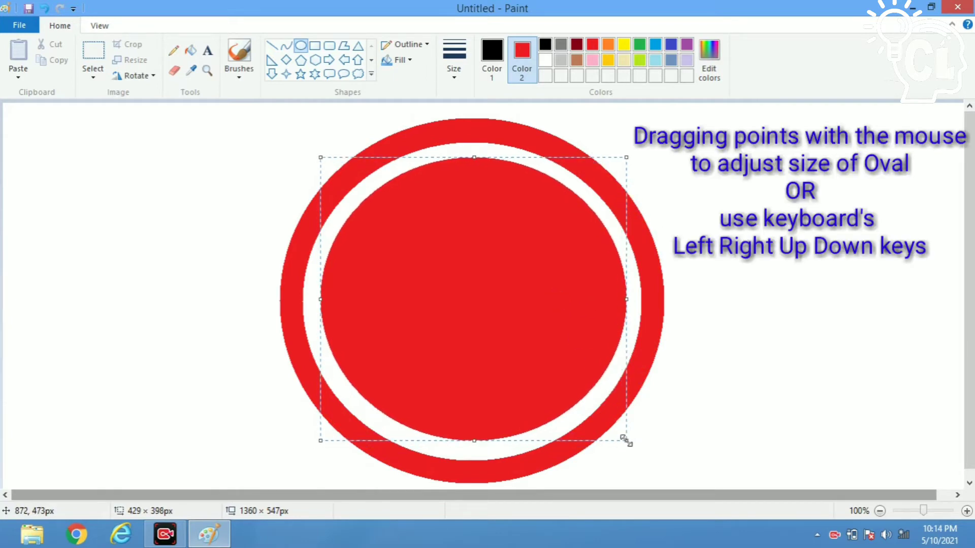
{"action": "key", "text": "Down"}
{"action": "key", "text": "Down"}
{"action": "key", "text": "Down"}
{"action": "key", "text": "Down"}
{"action": "key", "text": "Down"}
{"action": "key", "text": "Down"}
{"action": "key", "text": "Down"}
{"action": "key", "text": "Down"}
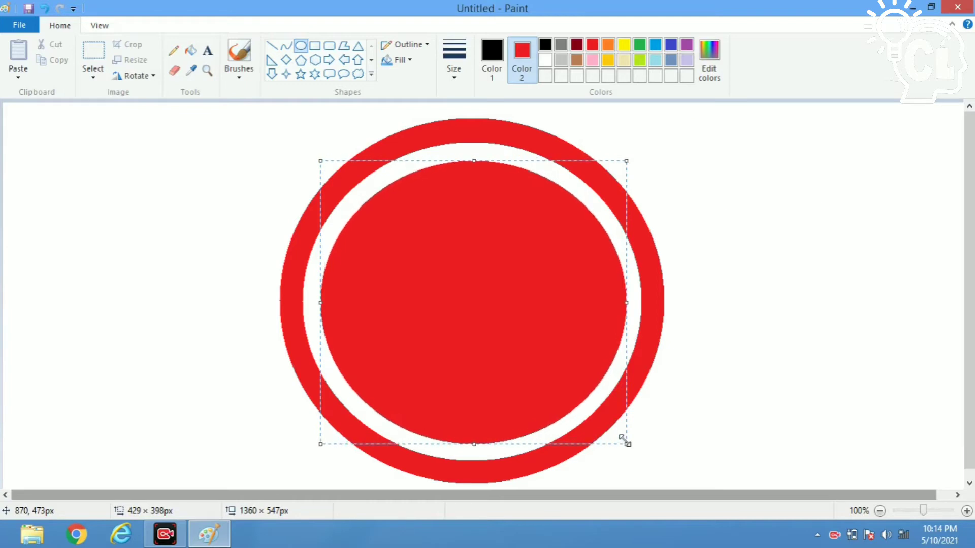
{"action": "key", "text": "Left"}
{"action": "key", "text": "Up"}
{"action": "key", "text": "Up"}
{"action": "key", "text": "Up"}
{"action": "key", "text": "Up"}
{"action": "key", "text": "Up"}
{"action": "key", "text": "Up"}
{"action": "key", "text": "Left"}
{"action": "key", "text": "Left"}
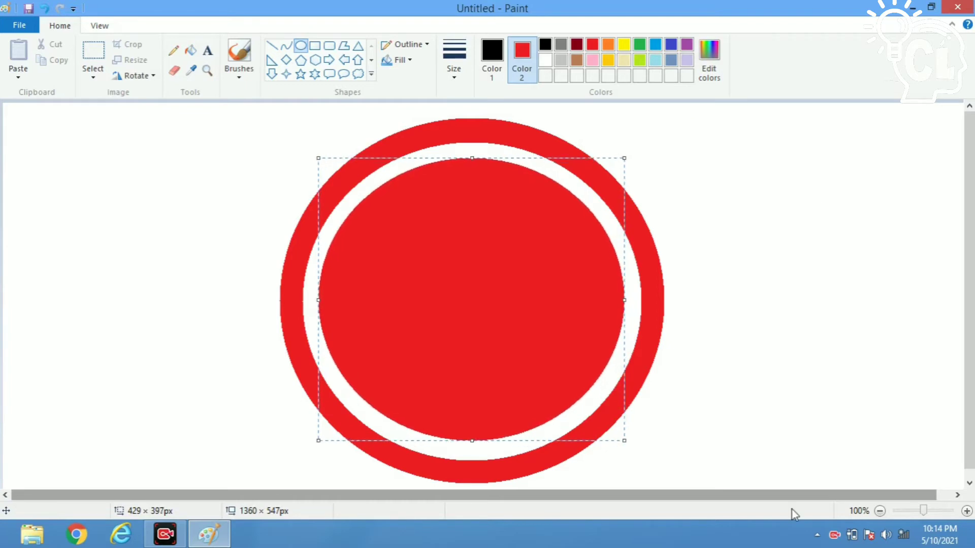
{"action": "left_click", "coordinate": [113, 258]}
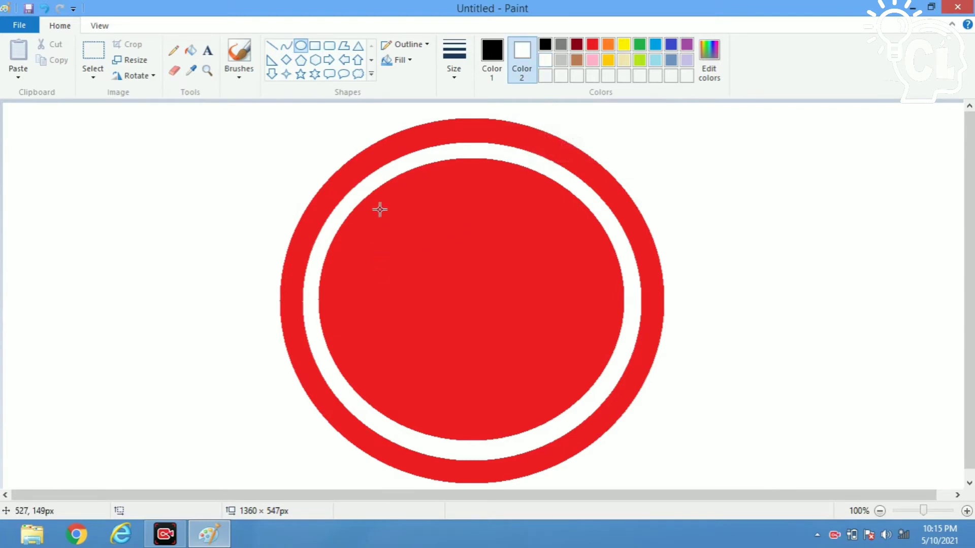
- Draw a small white oval about 68 × 62 px in the upper-left part of the inner red oval
{"action": "left_click_drag", "start_coordinate": [379, 209], "coordinate": [402, 235]}
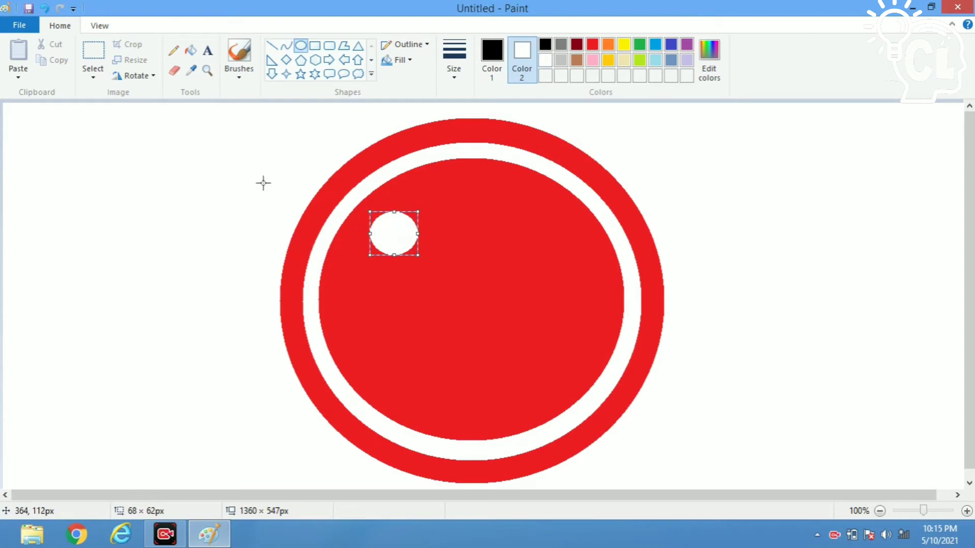
{"action": "left_click", "coordinate": [200, 197]}
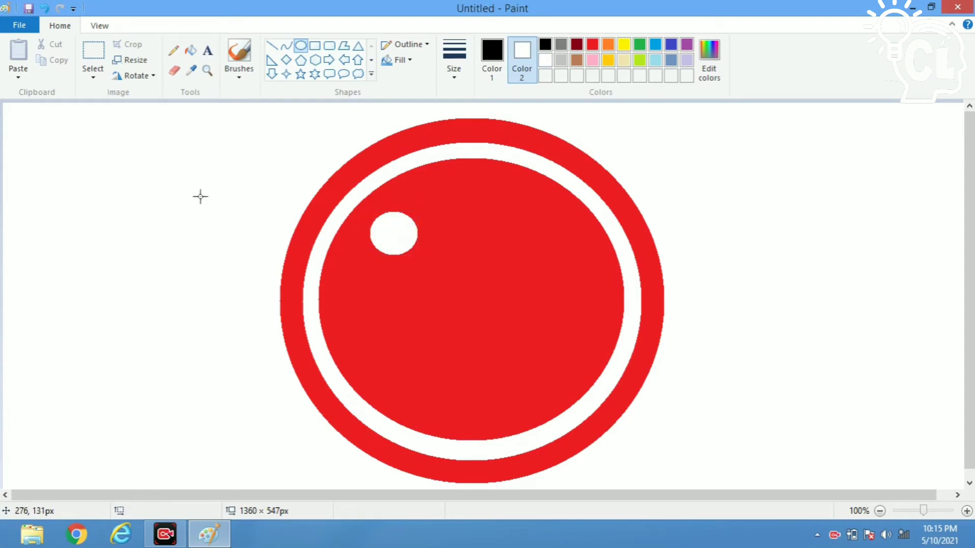
- Draw a white vertical rectangle without outline, about 29 × 254 px, near the middle of the inner red oval
{"action": "left_click_drag", "start_coordinate": [335, 317], "coordinate": [362, 153]}
{"action": "left_click", "coordinate": [315, 46]}
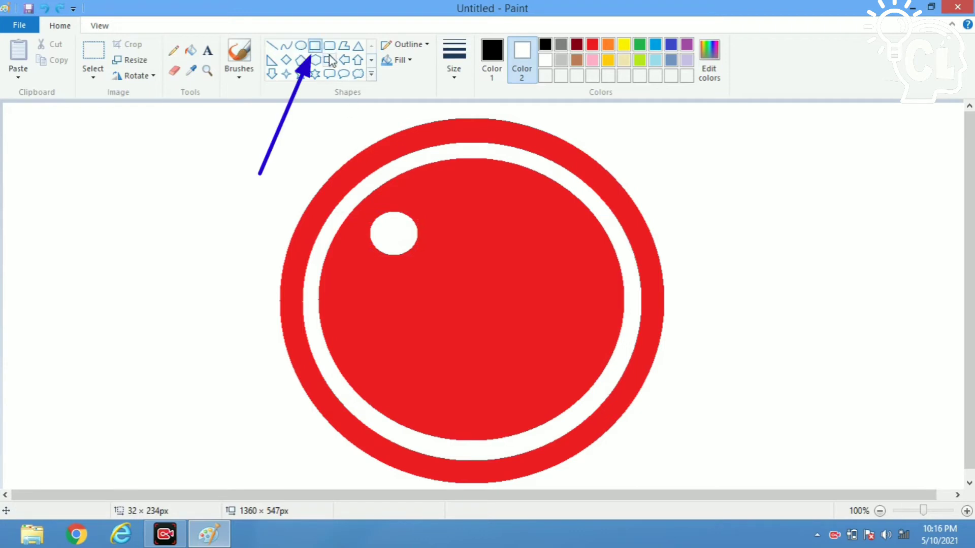
{"action": "left_click", "coordinate": [420, 45]}
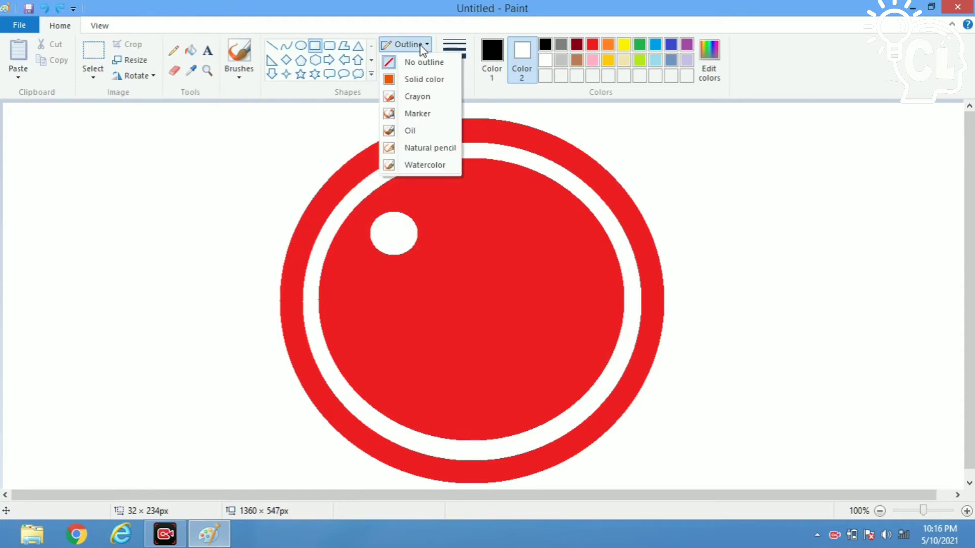
{"action": "left_click", "coordinate": [424, 62]}
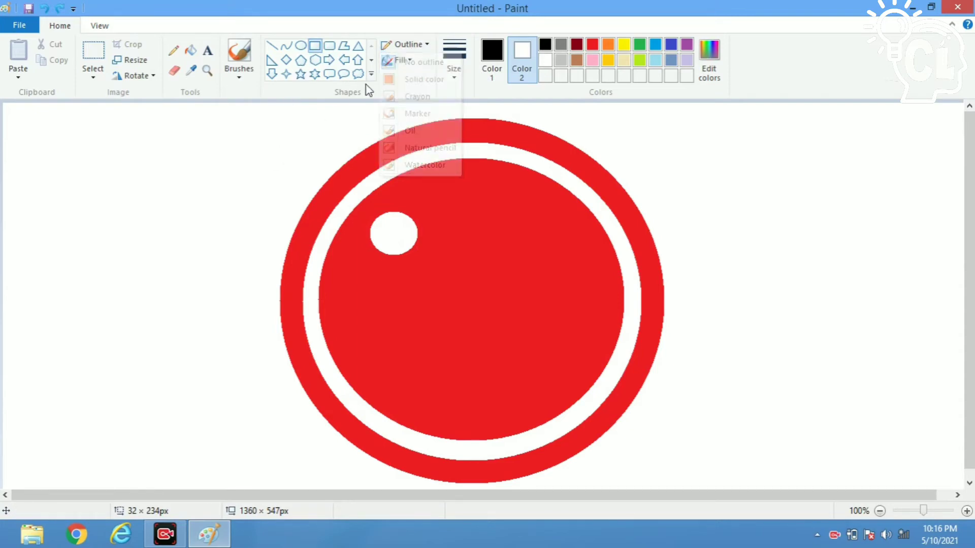
{"action": "left_click", "coordinate": [399, 60]}
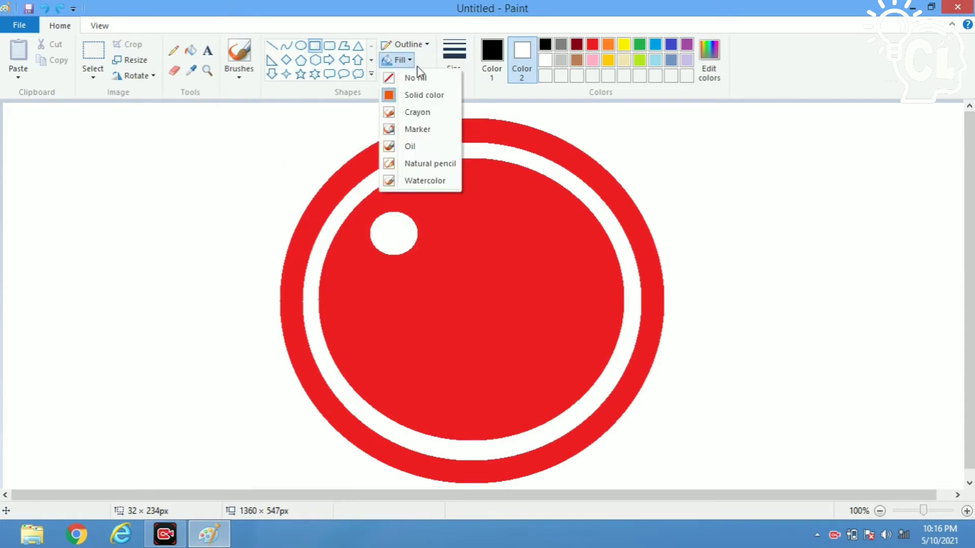
{"action": "left_click", "coordinate": [531, 59]}
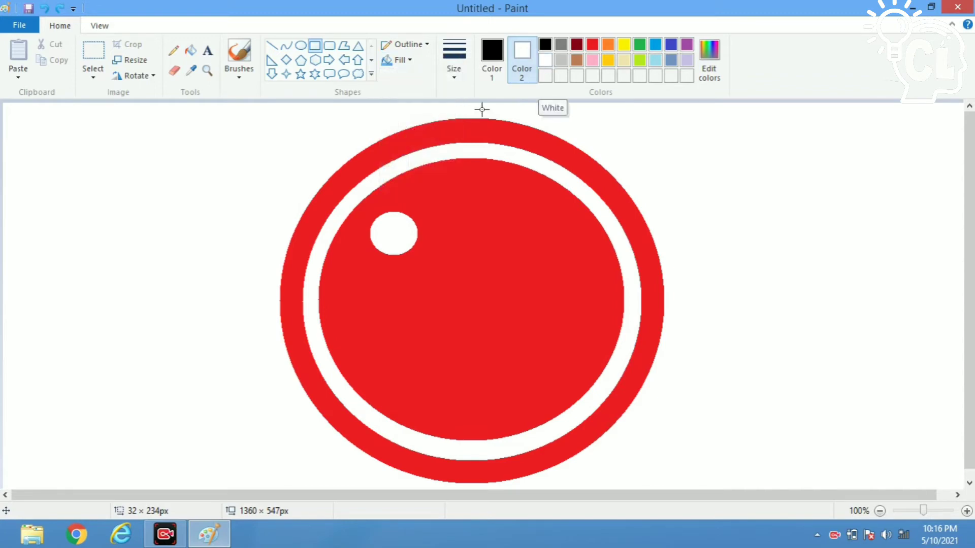
{"action": "mouse_move", "coordinate": [453, 200]}
{"action": "left_mouse_down"}
{"action": "mouse_move", "coordinate": [474, 237]}
{"action": "mouse_move", "coordinate": [465, 394]}
{"action": "mouse_move", "coordinate": [470, 380]}
{"action": "left_mouse_up"}
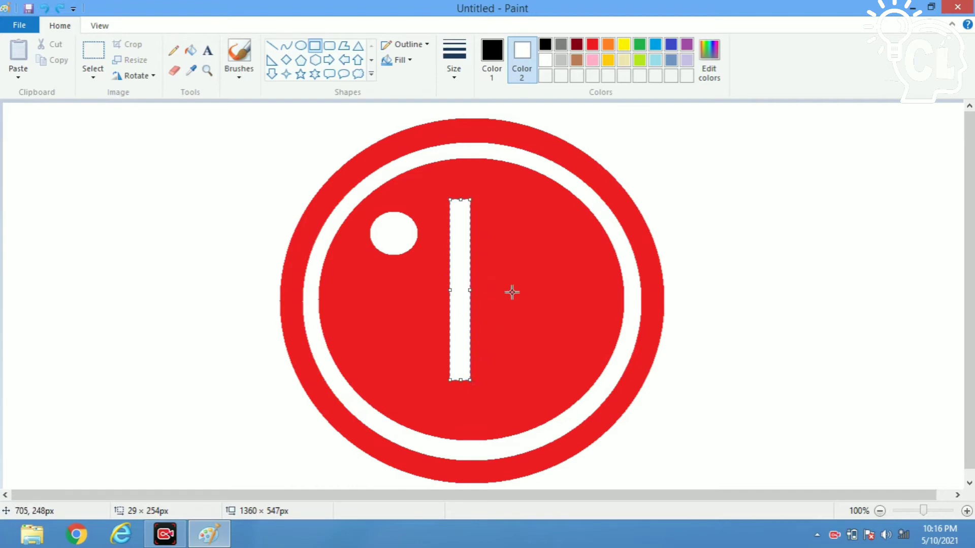
{"action": "left_click", "coordinate": [171, 248]}
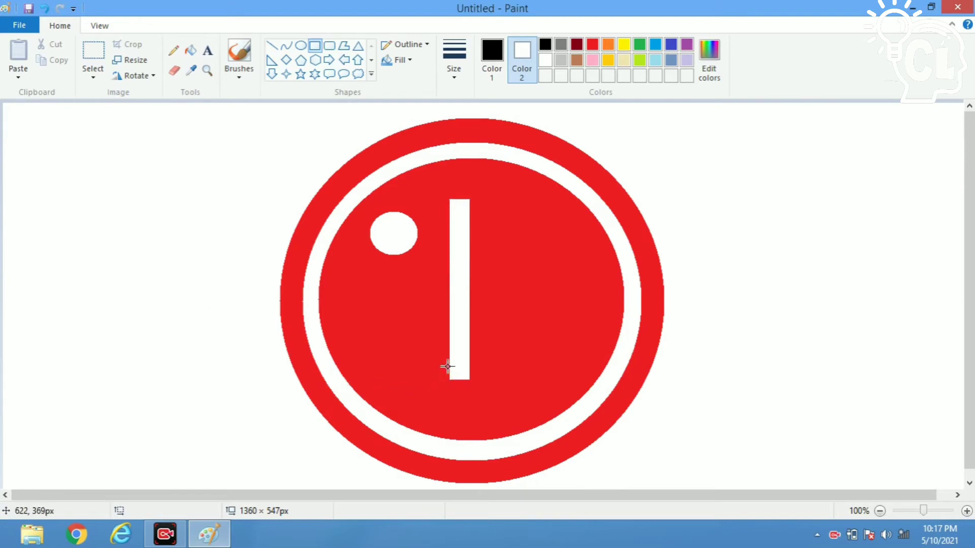
- Draw a white horizontal rectangle about 69 × 29 px at the foot of the vertical bar to form an L
{"action": "left_click_drag", "start_coordinate": [447, 359], "coordinate": [498, 380]}
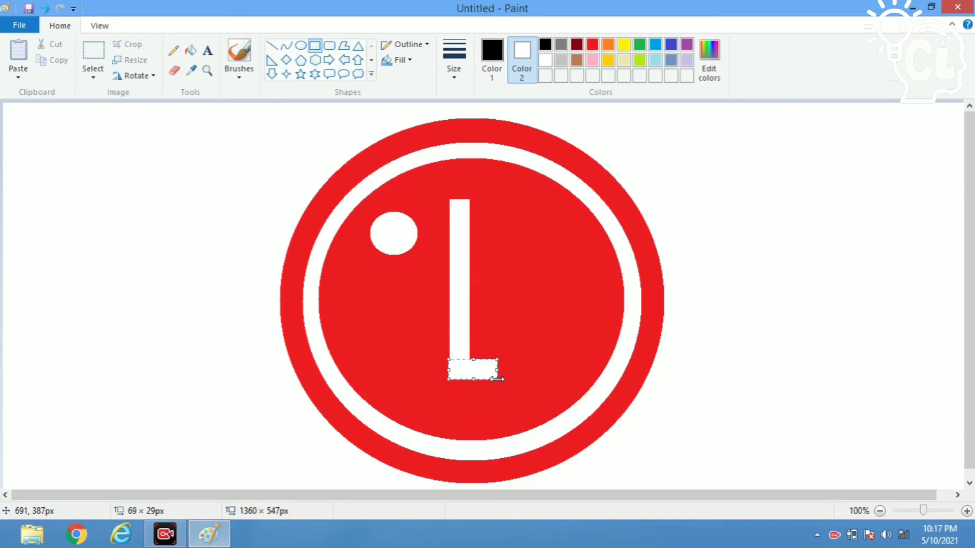
{"action": "key", "text": "Right"}
{"action": "key", "text": "Right"}
{"action": "key", "text": "Right"}
{"action": "key", "text": "Left"}
{"action": "key", "text": "Left"}
{"action": "key", "text": "Left"}
{"action": "left_click", "coordinate": [144, 210]}
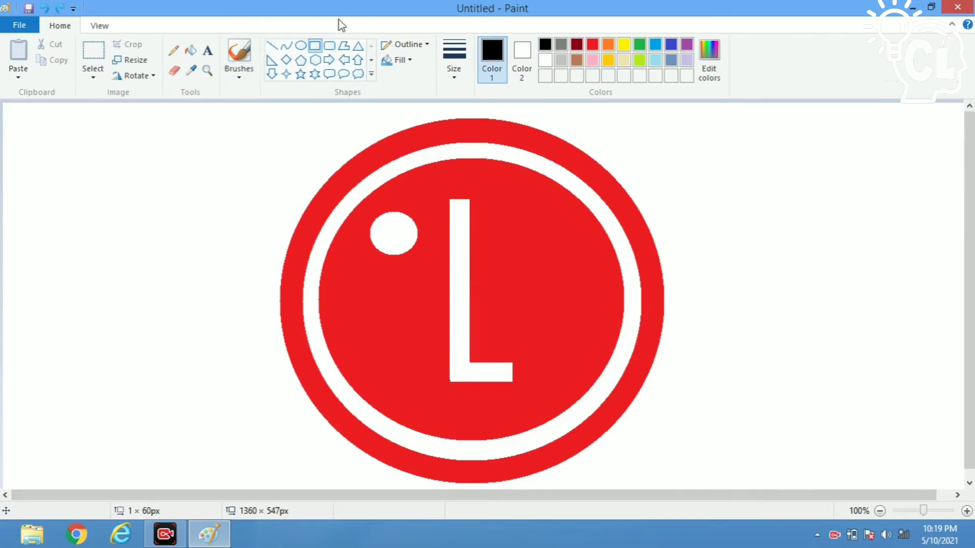
- Draw two solid red lines across the white ring, one vertical at its top about 49 px long and one horizontal at its right about 59 px
{"action": "left_click", "coordinate": [272, 48]}
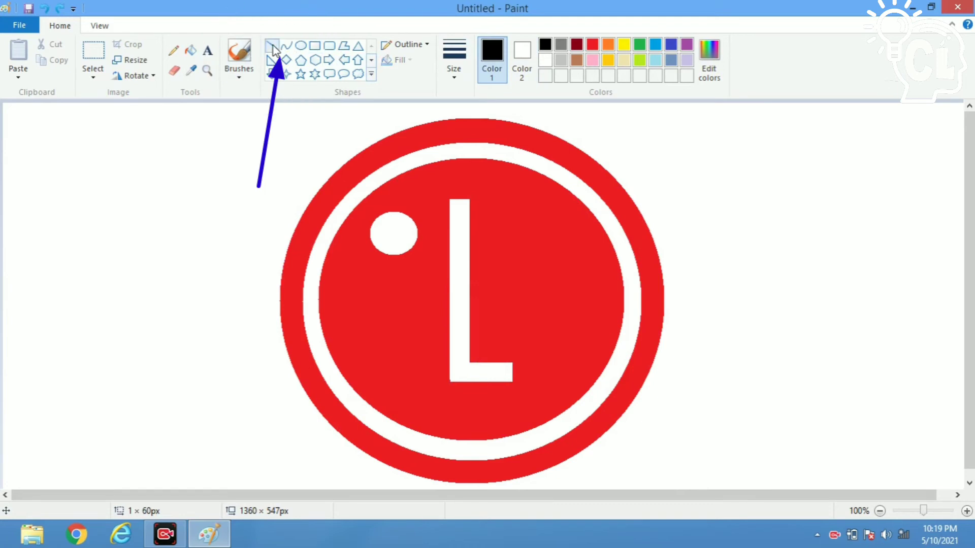
{"action": "left_click", "coordinate": [421, 46]}
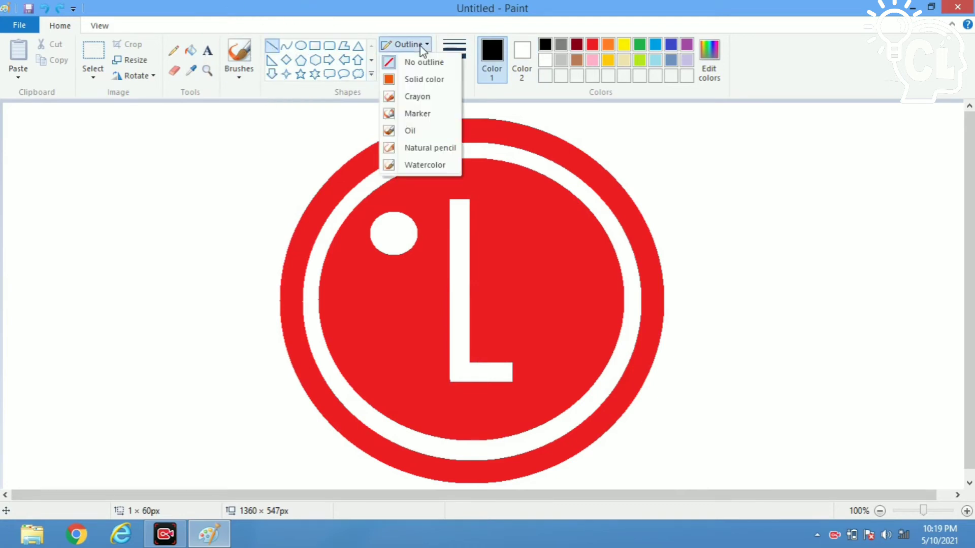
{"action": "left_click", "coordinate": [423, 79]}
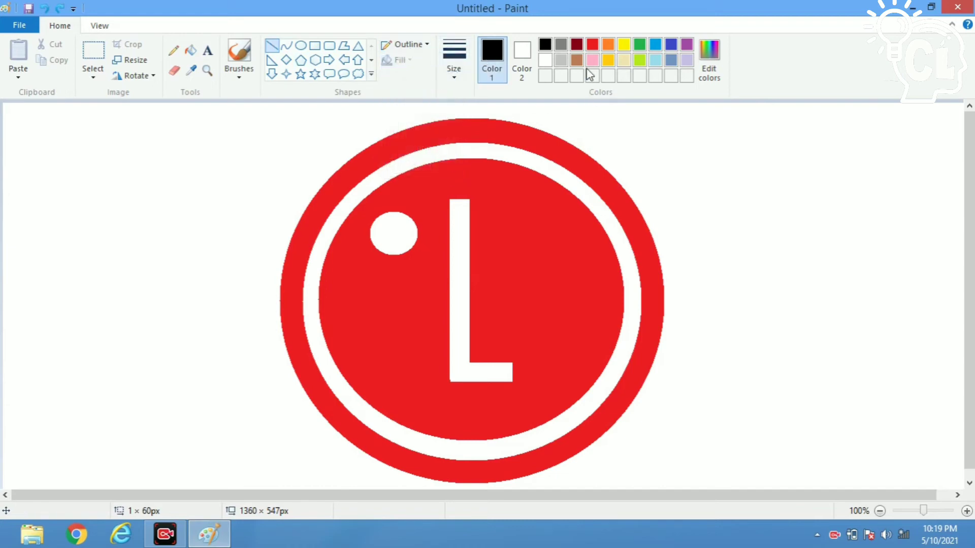
{"action": "left_click", "coordinate": [591, 46]}
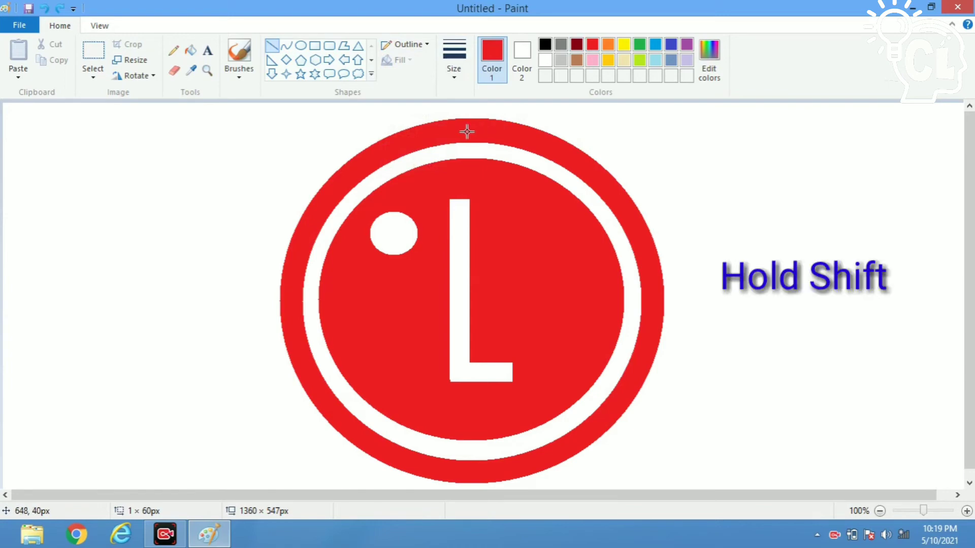
{"action": "left_click_drag", "start_coordinate": [467, 132], "coordinate": [474, 166]}
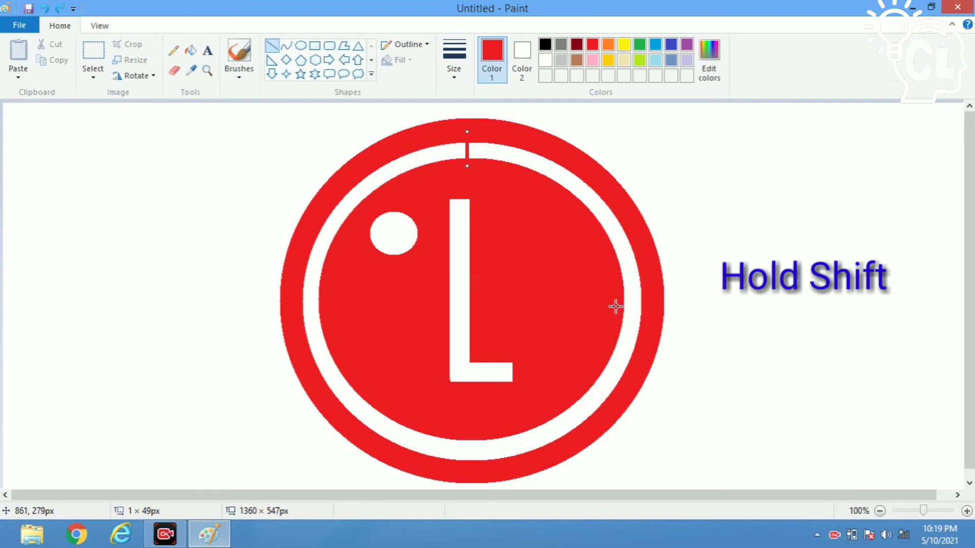
{"action": "left_click_drag", "start_coordinate": [626, 307], "coordinate": [657, 305]}
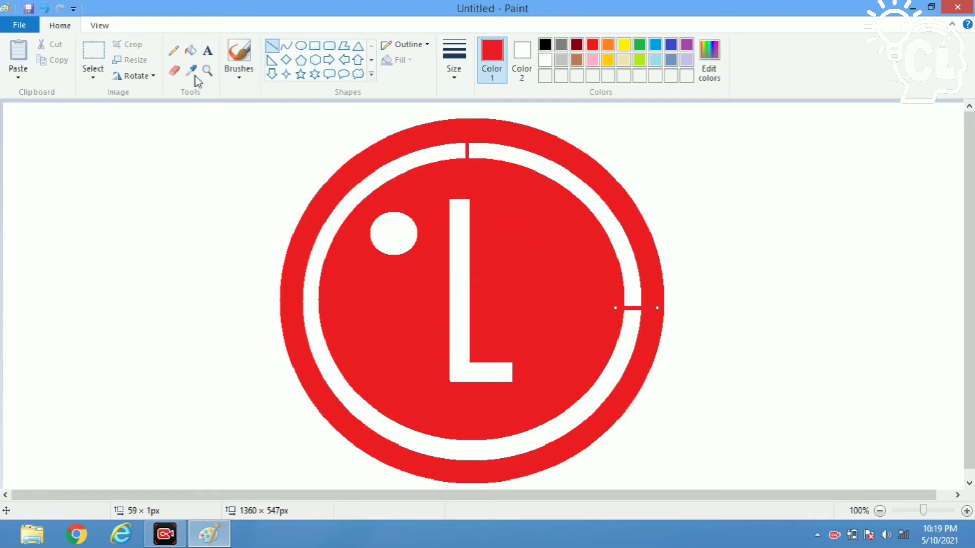
- Fill the upper-right quarter of the white ring, between the two dividing lines, with red
{"action": "left_click", "coordinate": [196, 50]}
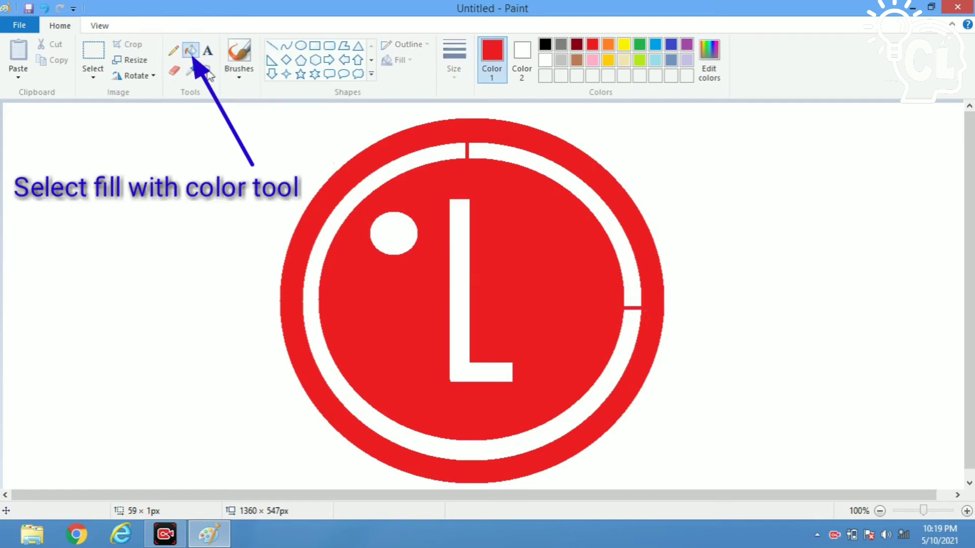
{"action": "left_click", "coordinate": [551, 161]}
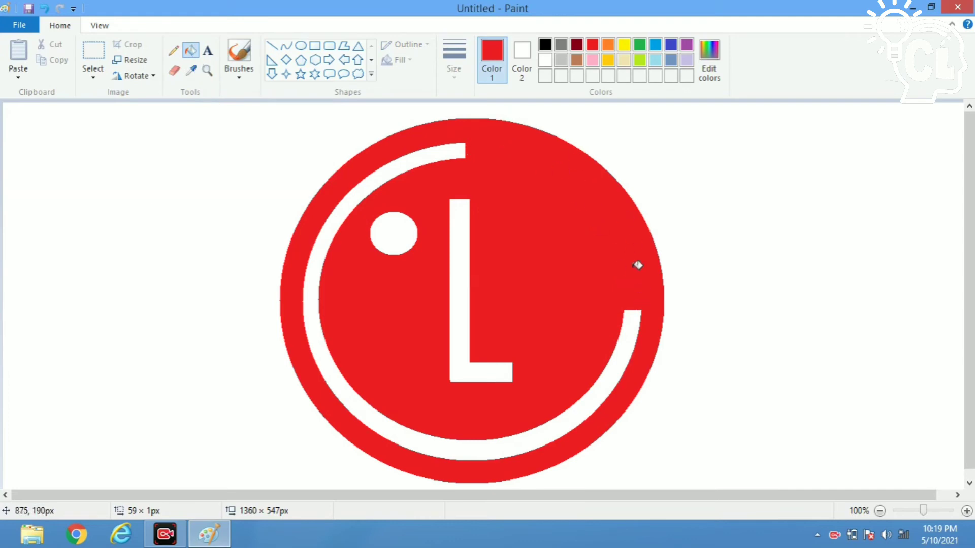
- Draw a white horizontal rectangle without outline, about 114 × 30 px, extending inward from the white ring's right end
{"action": "left_click", "coordinate": [271, 46]}
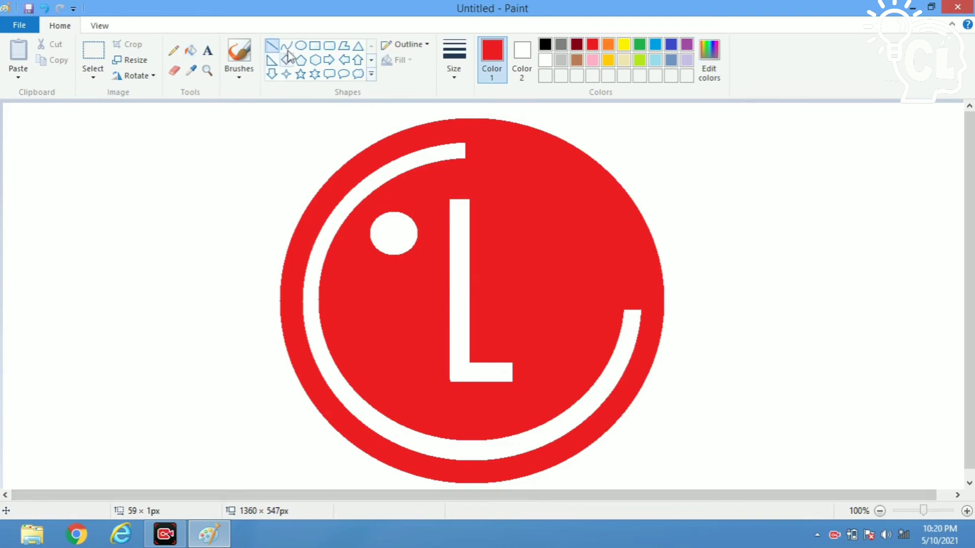
{"action": "left_click", "coordinate": [316, 49]}
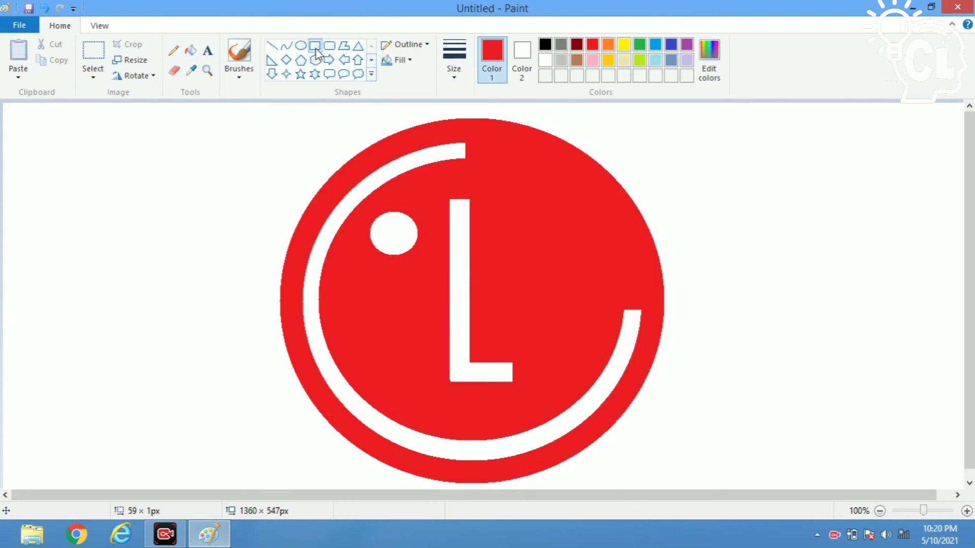
{"action": "left_click", "coordinate": [421, 44]}
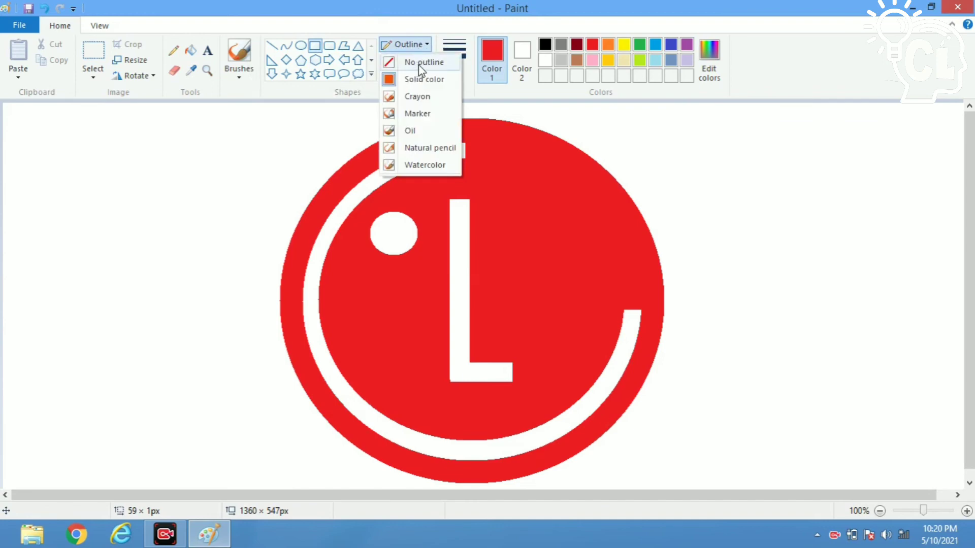
{"action": "left_click", "coordinate": [427, 63]}
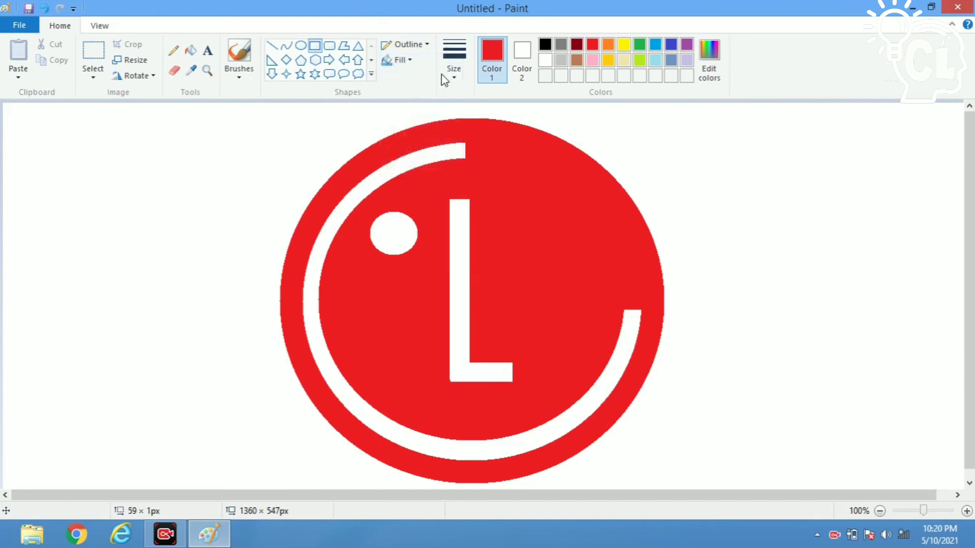
{"action": "left_click", "coordinate": [532, 79]}
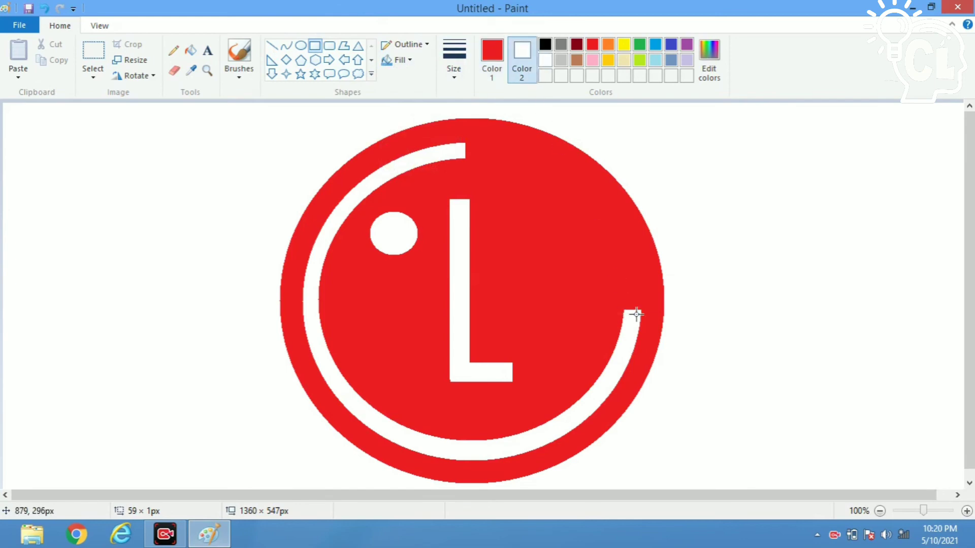
{"action": "left_click_drag", "start_coordinate": [641, 311], "coordinate": [561, 331]}
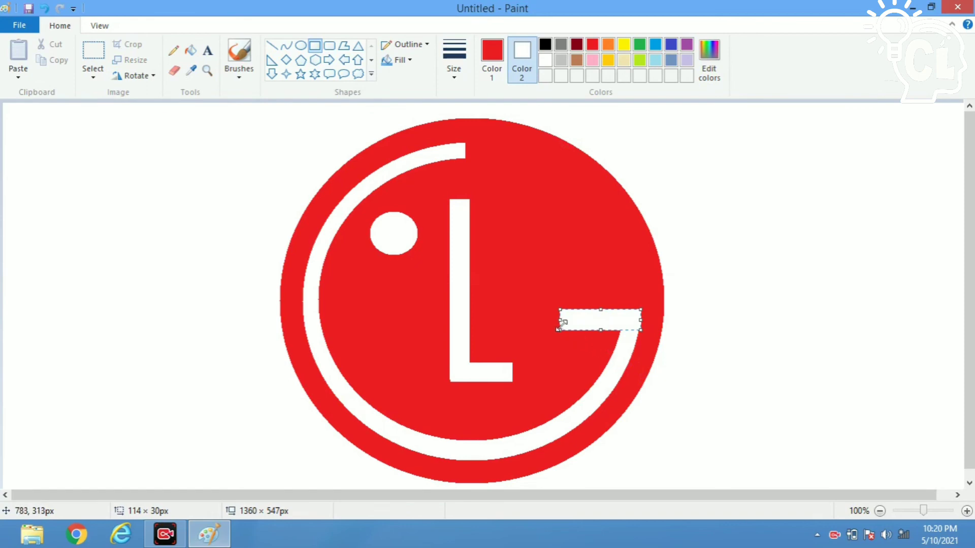
- Adjust the G's horizontal bar to about 133 × 26 px and place it flush on the ring's right end
{"action": "left_click_drag", "start_coordinate": [557, 327], "coordinate": [540, 327]}
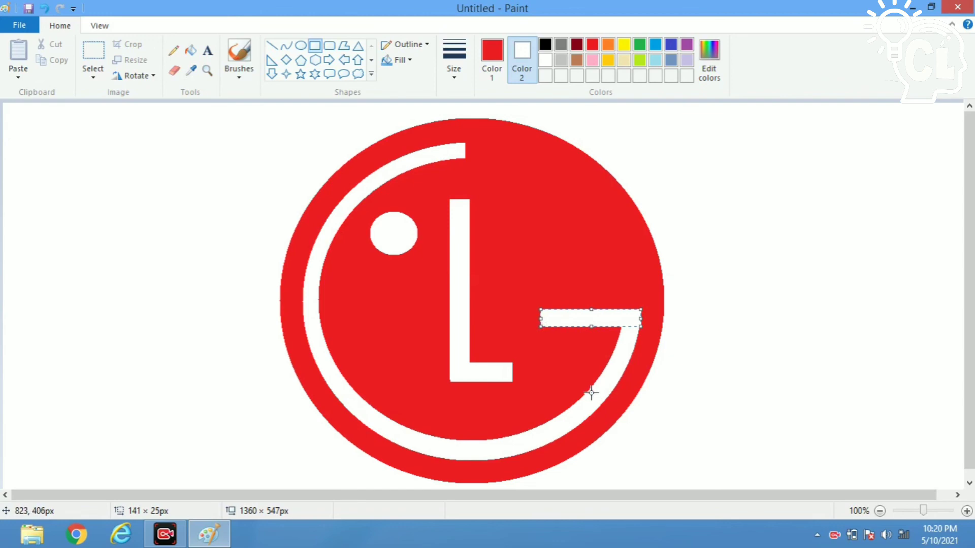
{"action": "key", "text": "Left"}
{"action": "key", "text": "Left"}
{"action": "key", "text": "ctrl+z"}
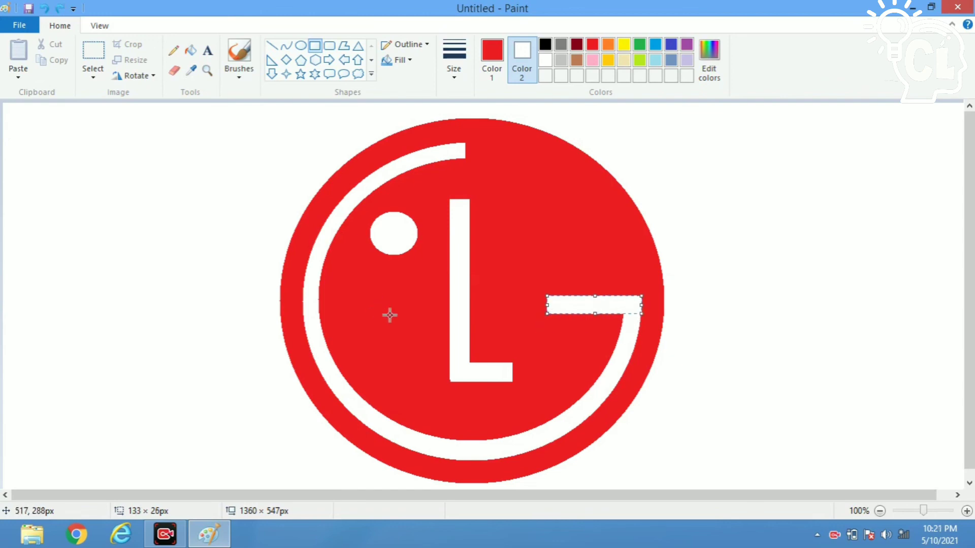
{"action": "left_click", "coordinate": [731, 199]}
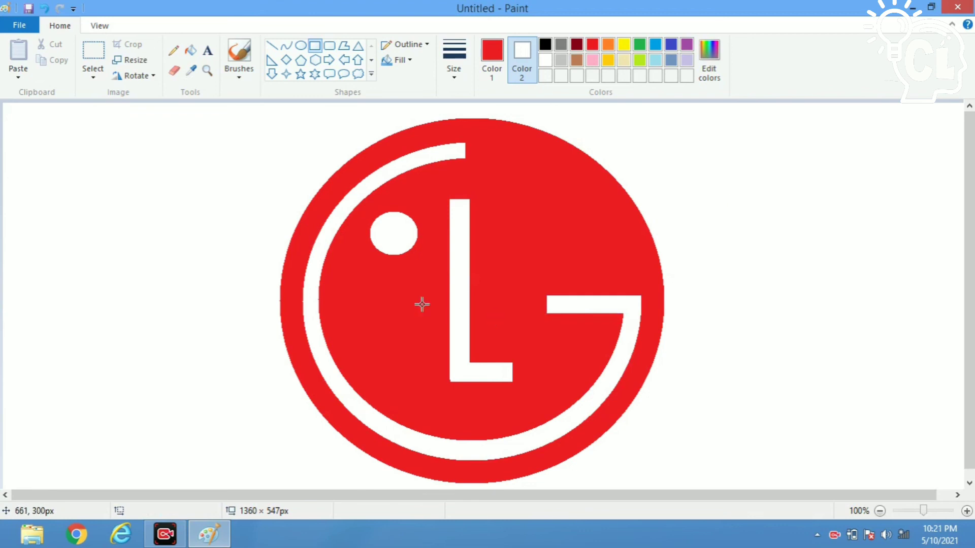
{"action": "mouse_move", "coordinate": [1, 489]}
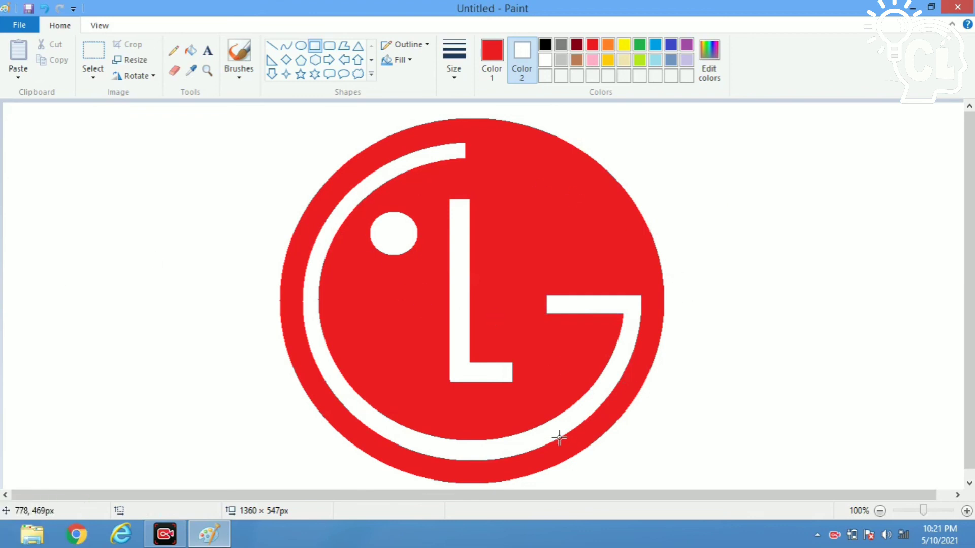